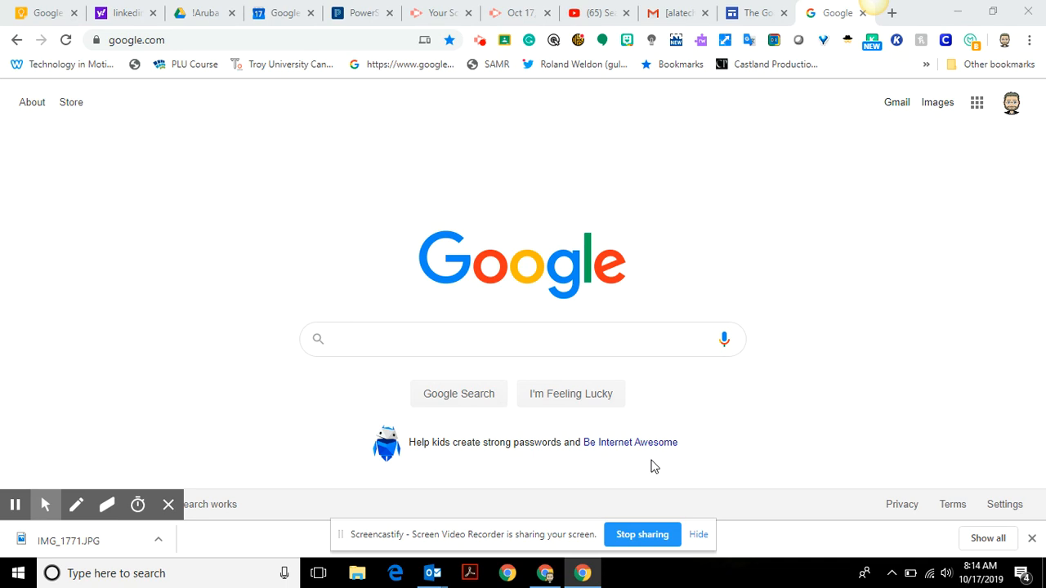
Step: Open Google Drive from the Google home page and display the My Drive contents as a list
left_click(977, 104)
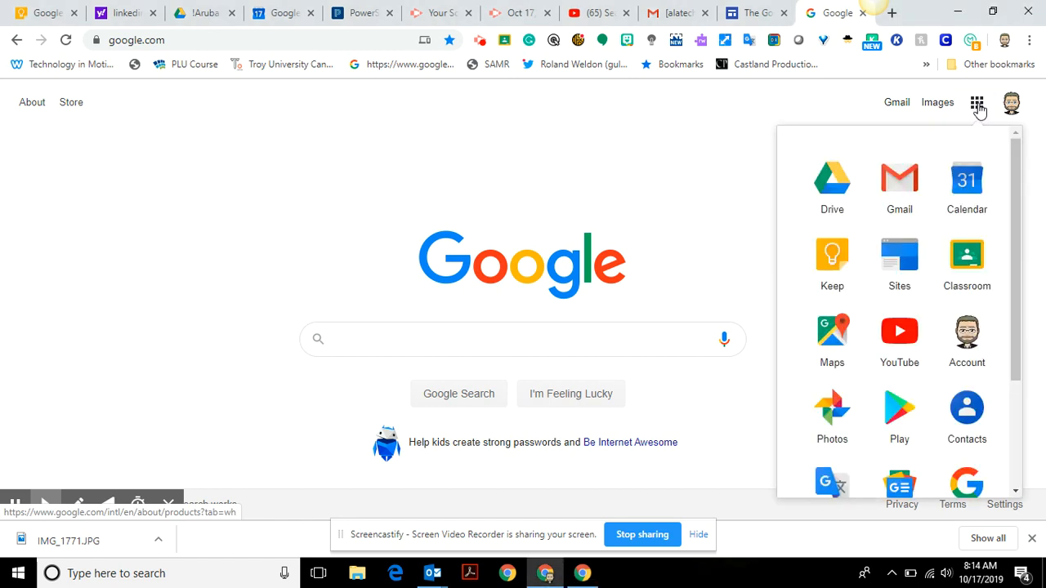
left_click(833, 182)
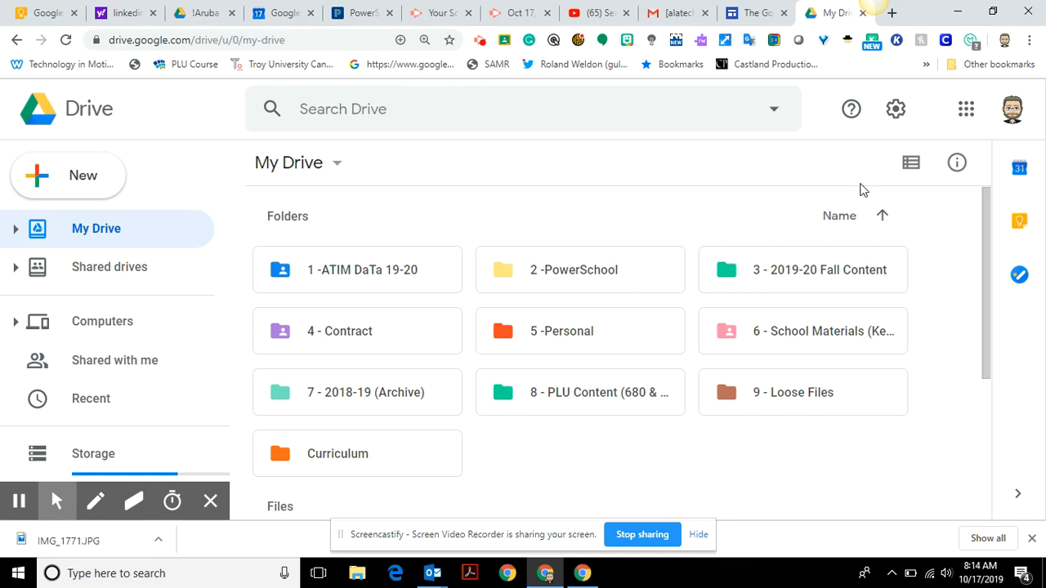
left_click(911, 164)
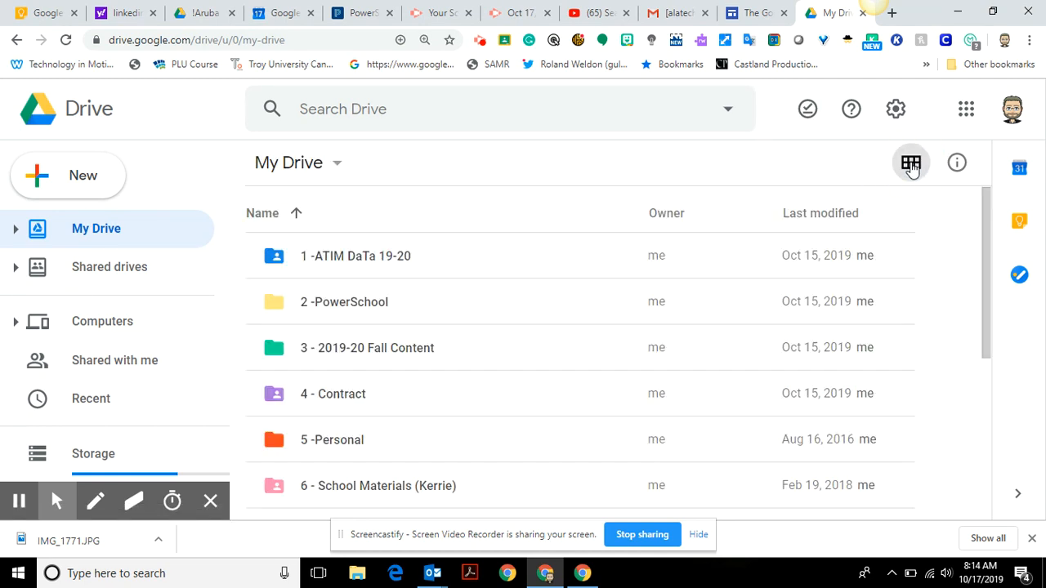
left_click(911, 165)
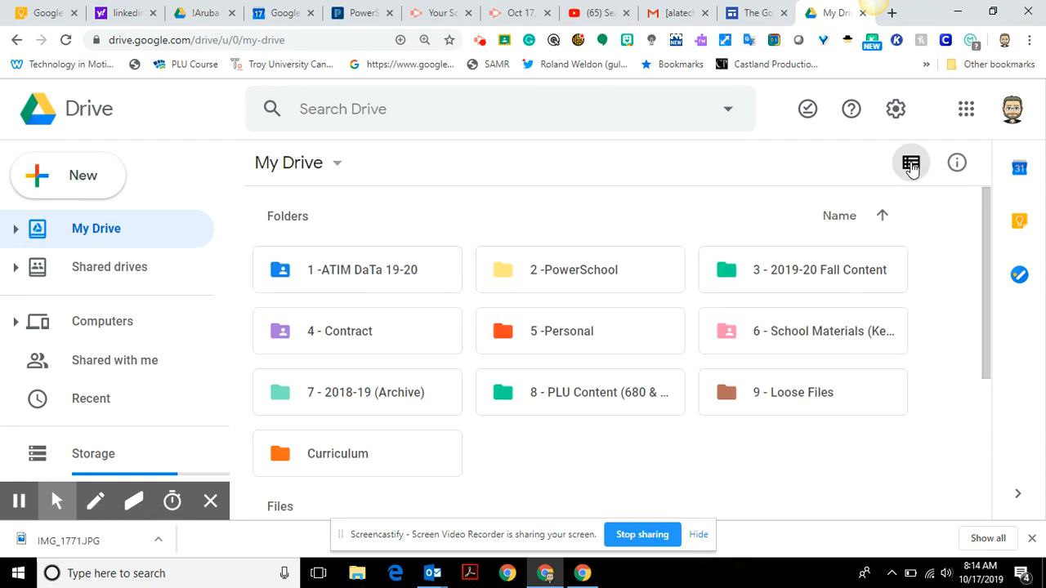
left_click(911, 164)
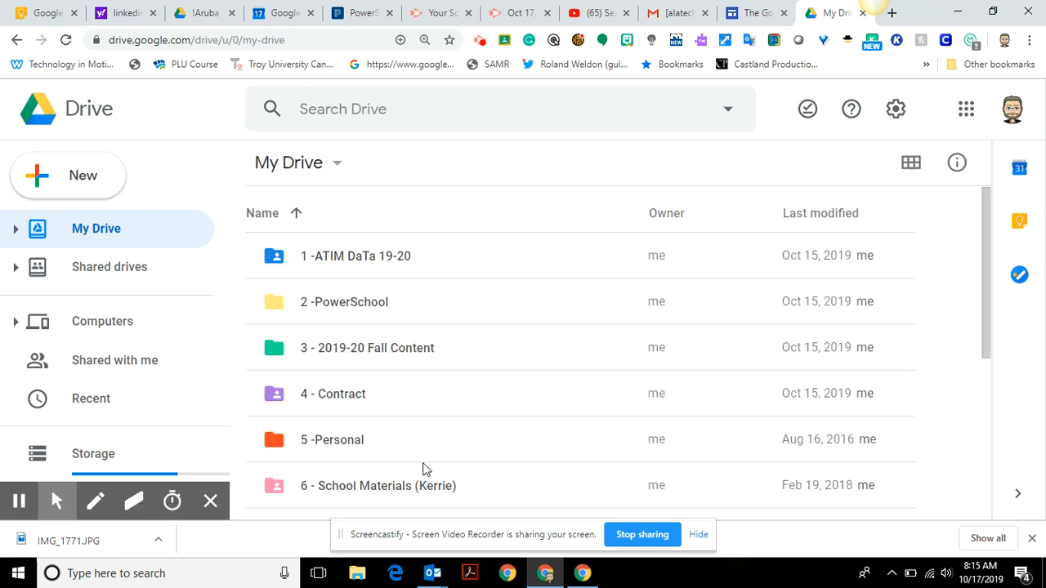
Step: Move the Goggle Certified Trainings Quote document from My Drive into the Docs subfolder of 9 - Loose Files
left_click_drag(983, 271, 984, 274)
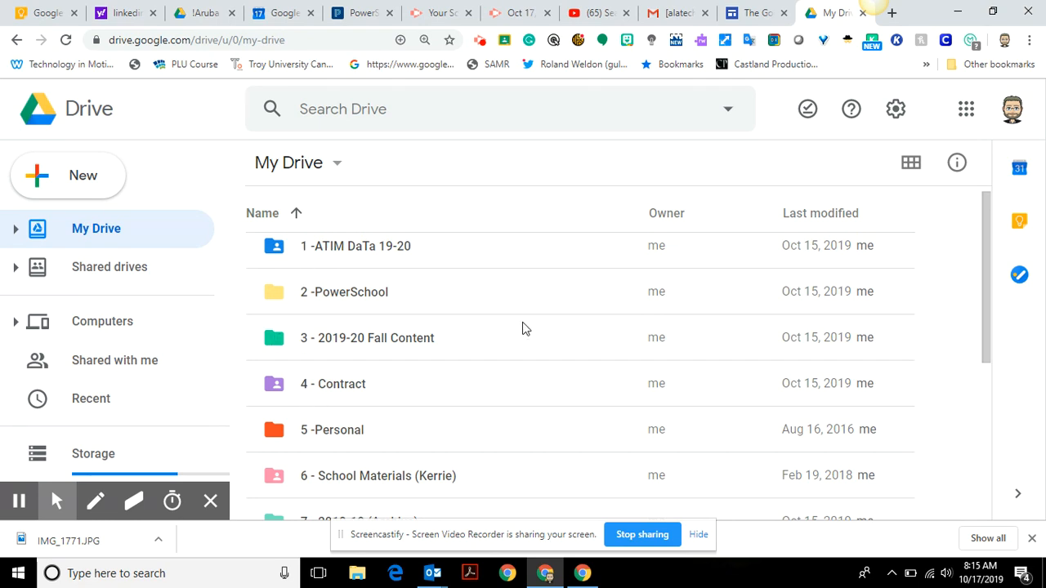
left_click_drag(988, 237, 977, 380)
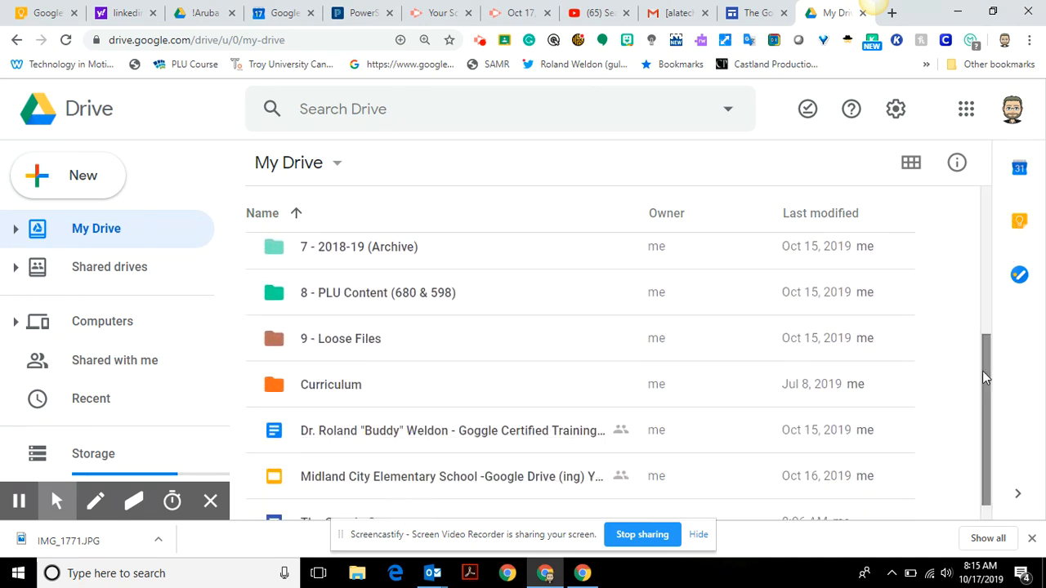
left_click_drag(984, 374, 985, 387)
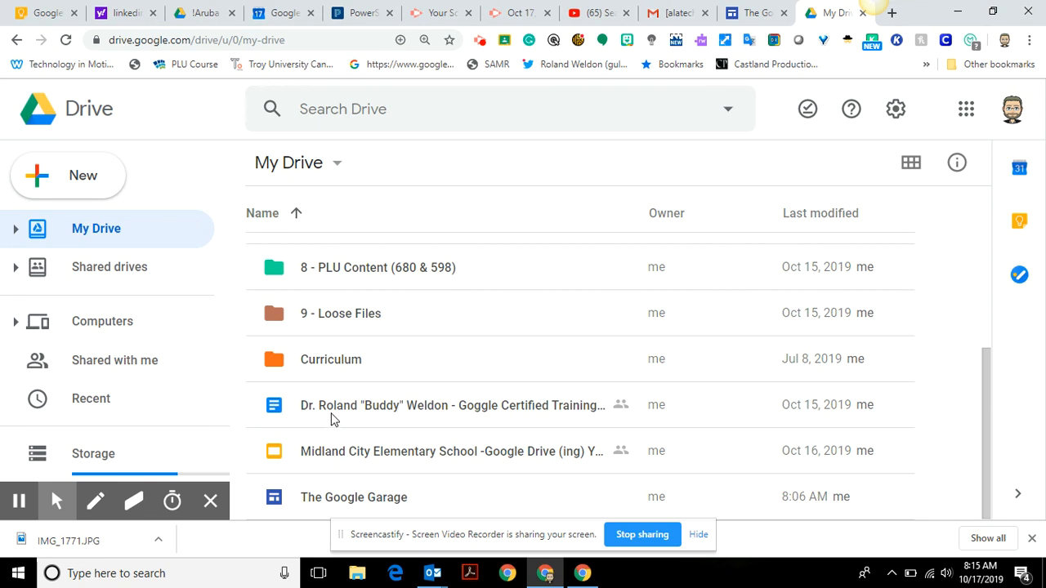
mouse_move(335, 413)
left_mouse_down()
mouse_move(351, 334)
mouse_move(332, 316)
mouse_move(329, 399)
left_mouse_up()
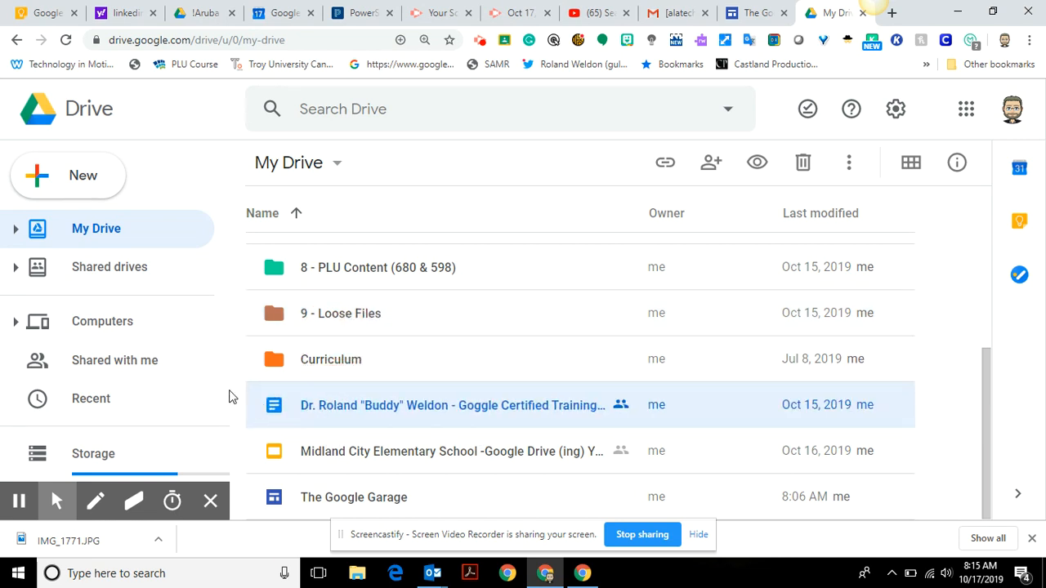
left_click(14, 232)
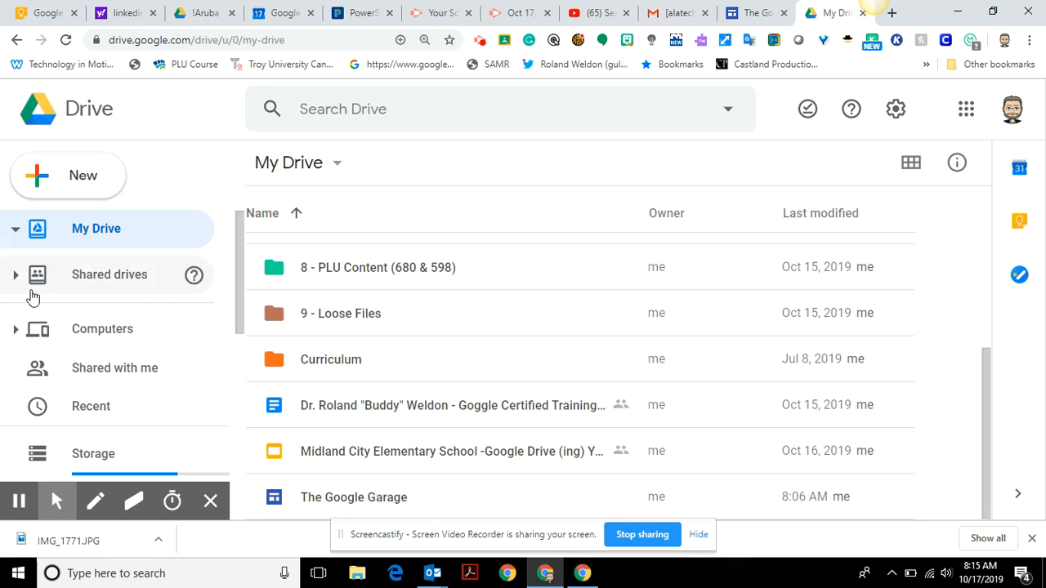
left_click_drag(239, 259, 236, 305)
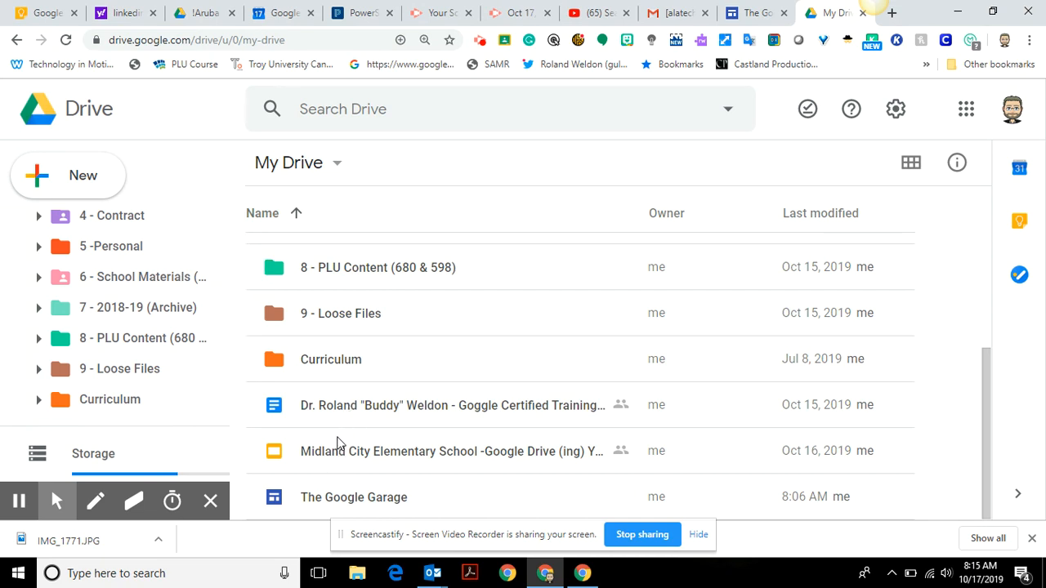
left_click_drag(353, 413, 87, 319)
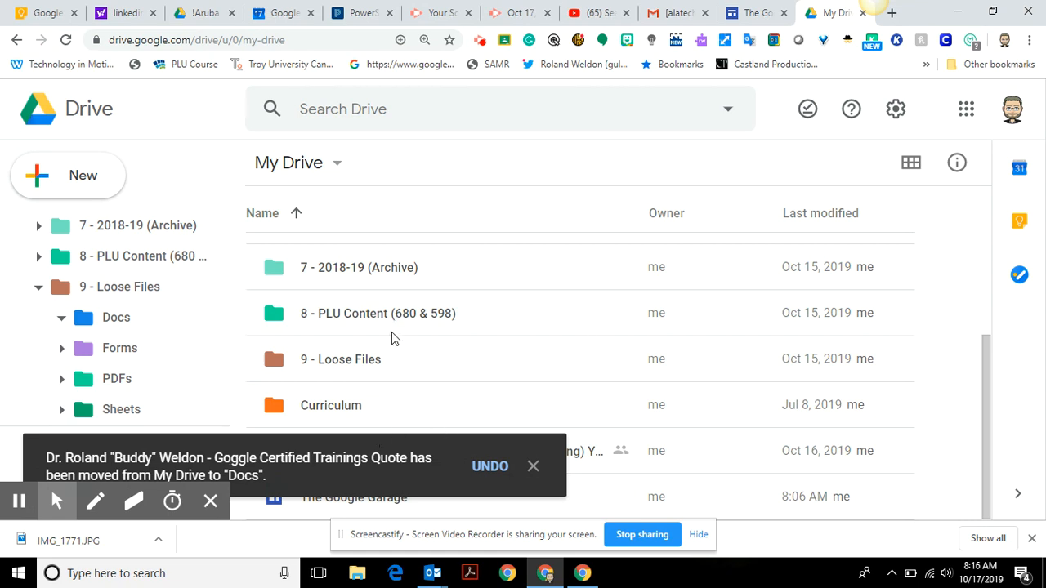
left_click(38, 287)
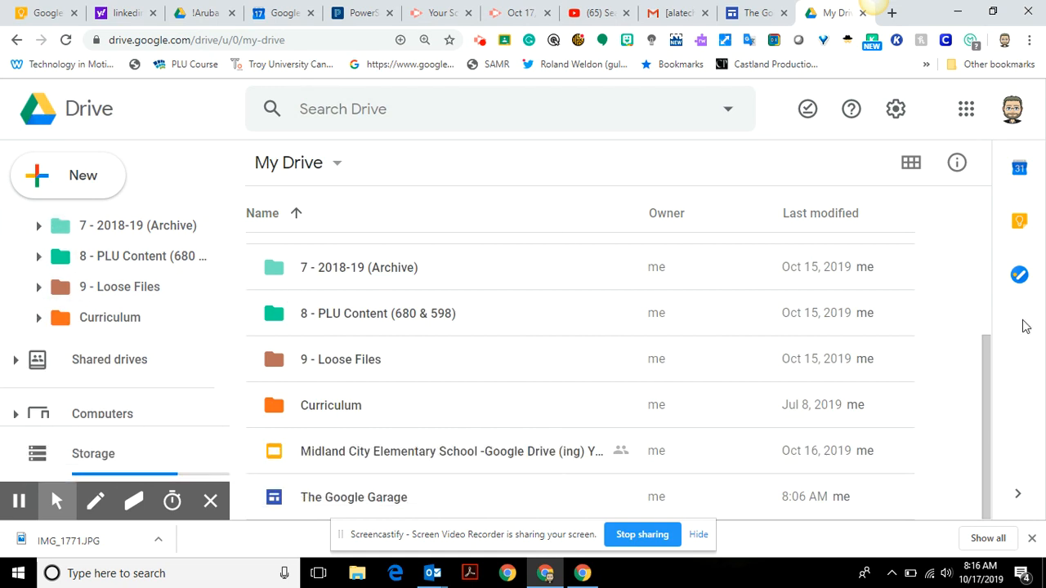
Step: Create a new folder named "10 - Google Content" in My Drive
left_click_drag(986, 359, 986, 210)
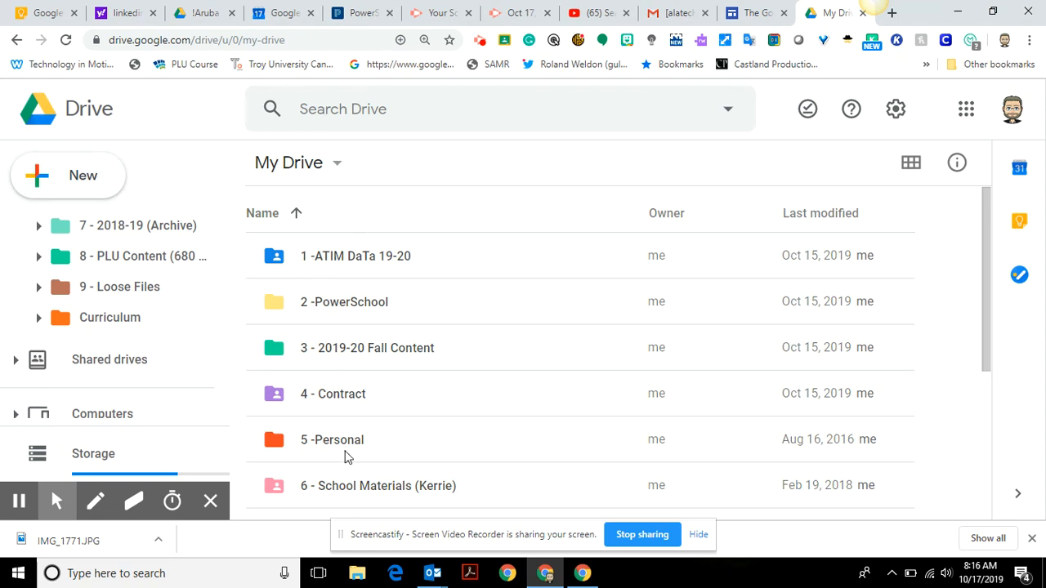
left_click_drag(984, 292, 982, 322)
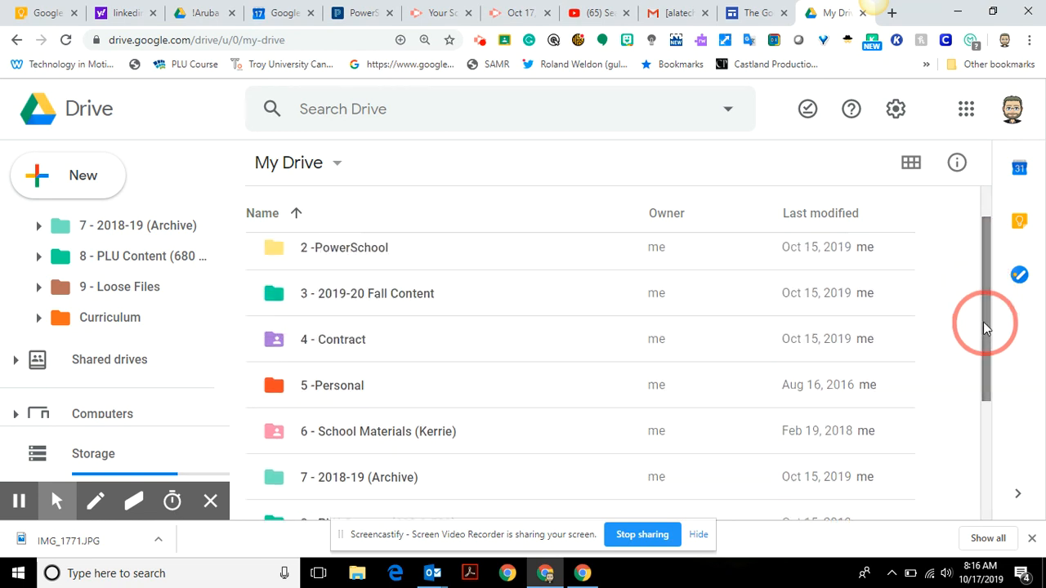
left_click(69, 194)
left_click(69, 187)
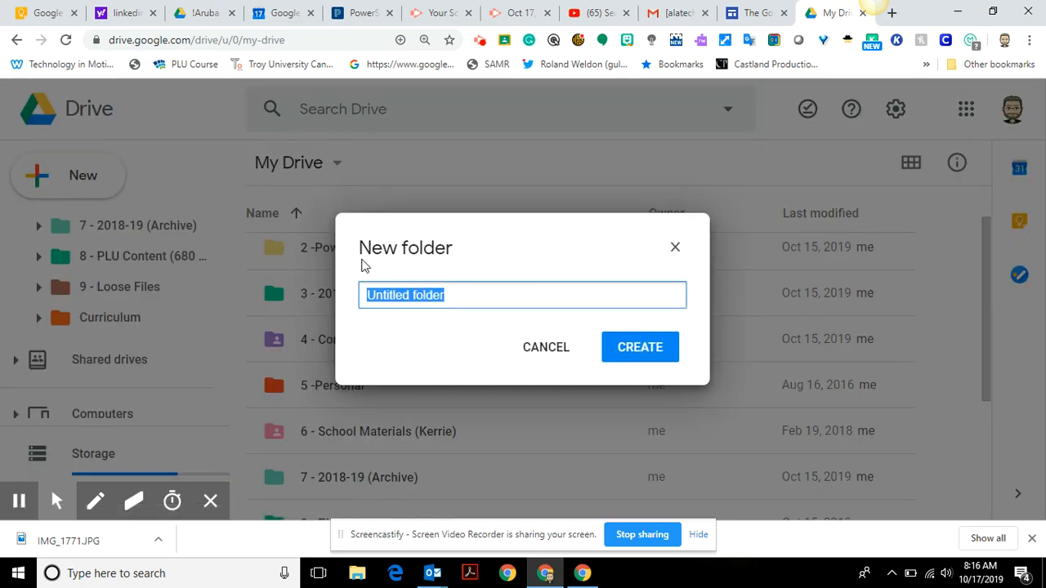
type("1")
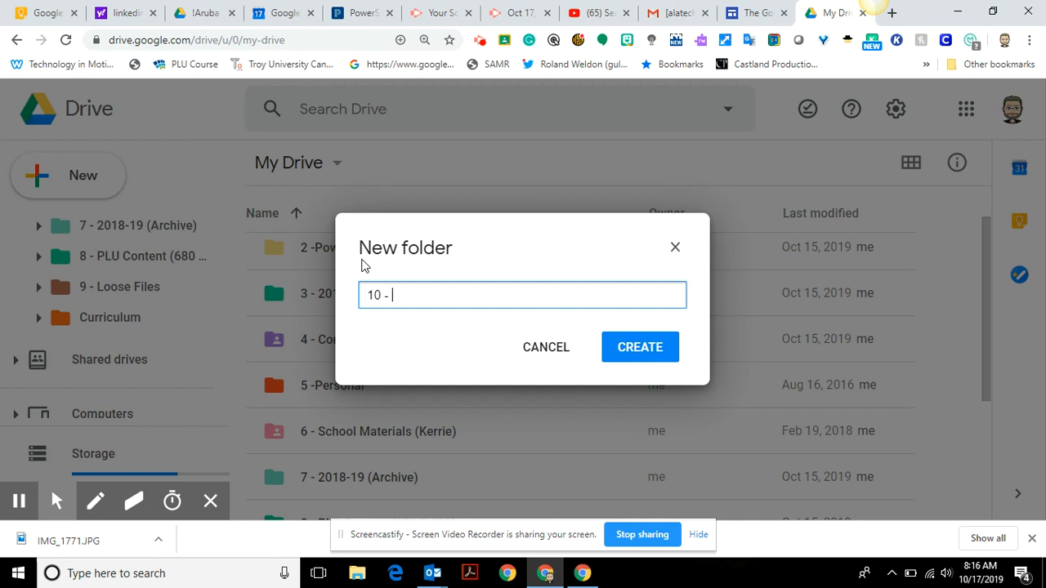
type("0 - Google Content")
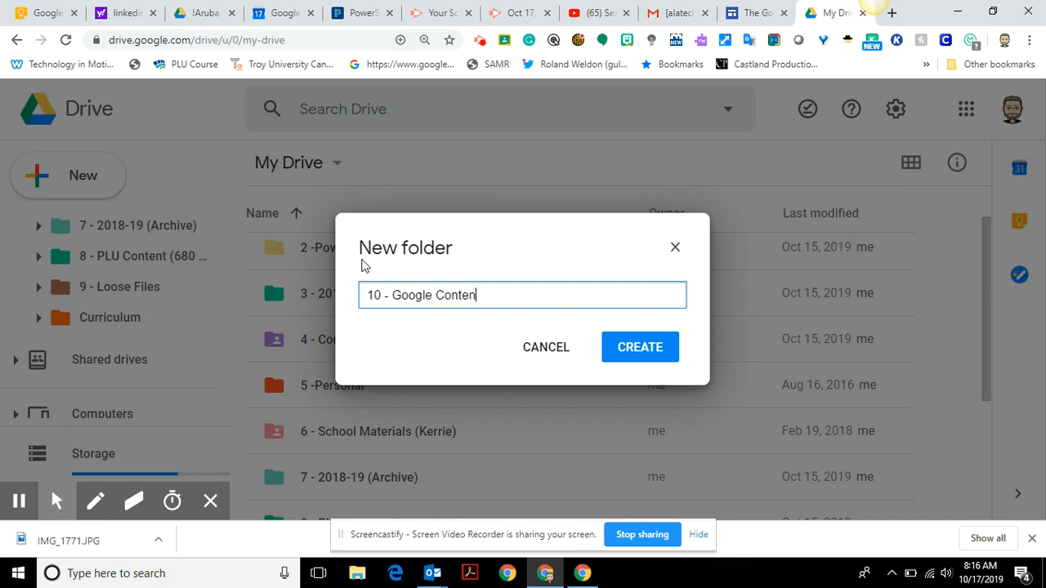
left_click(640, 348)
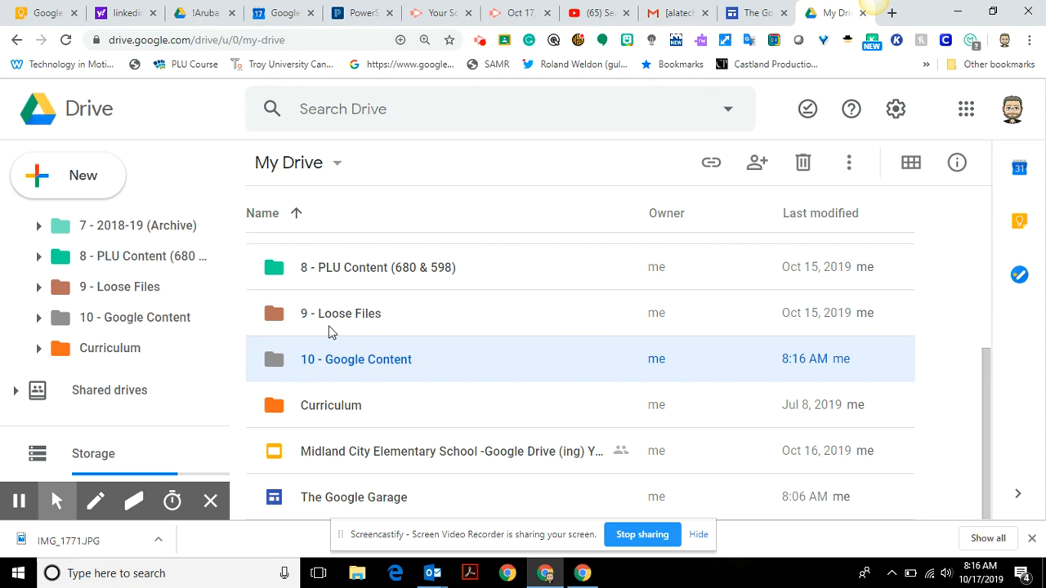
Step: Change the color of the 10 - Google Content folder to light red
left_click_drag(987, 394, 981, 361)
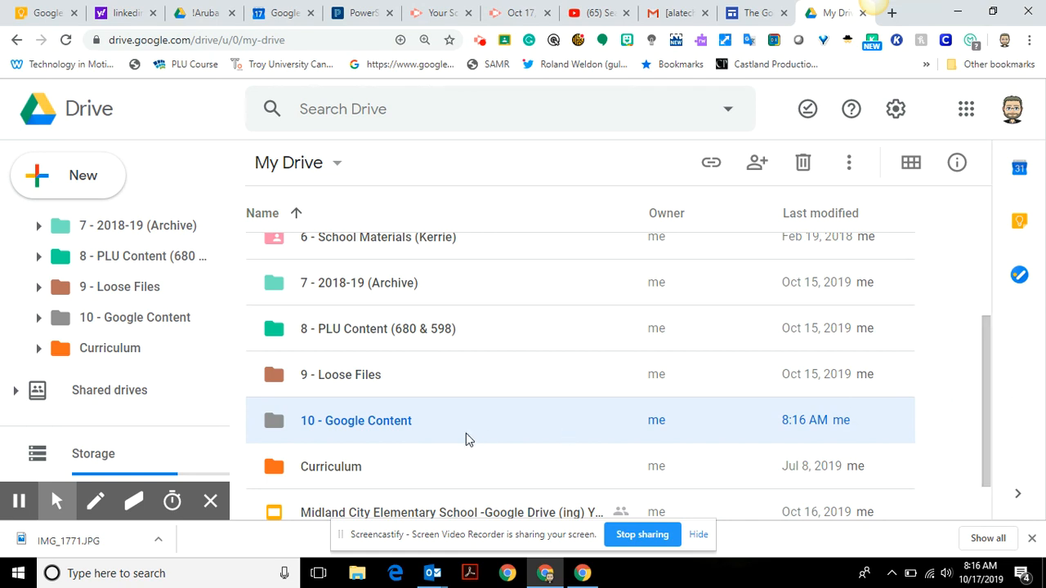
left_click(323, 425)
right_click(323, 425)
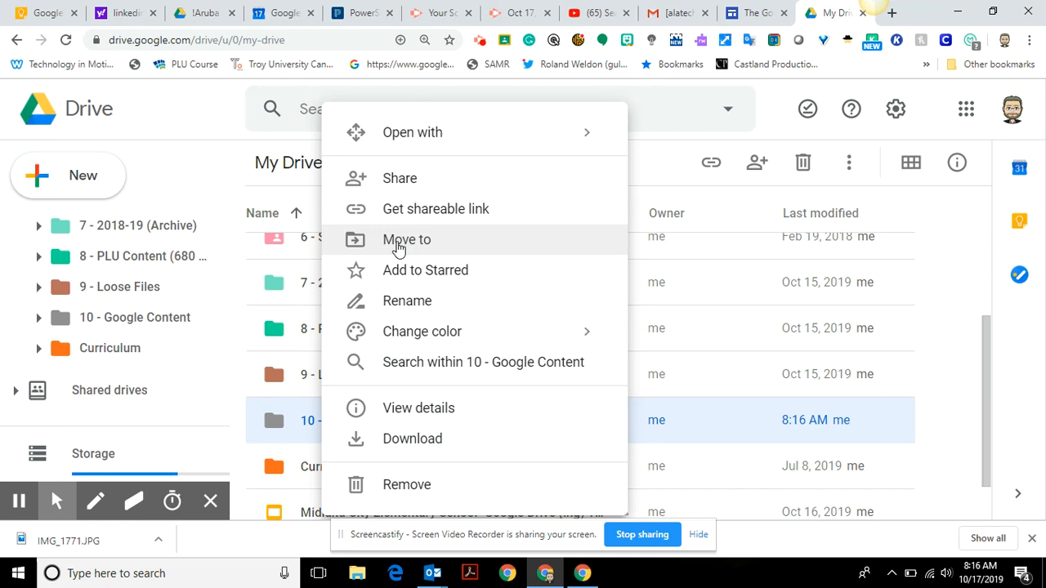
mouse_move(395, 342)
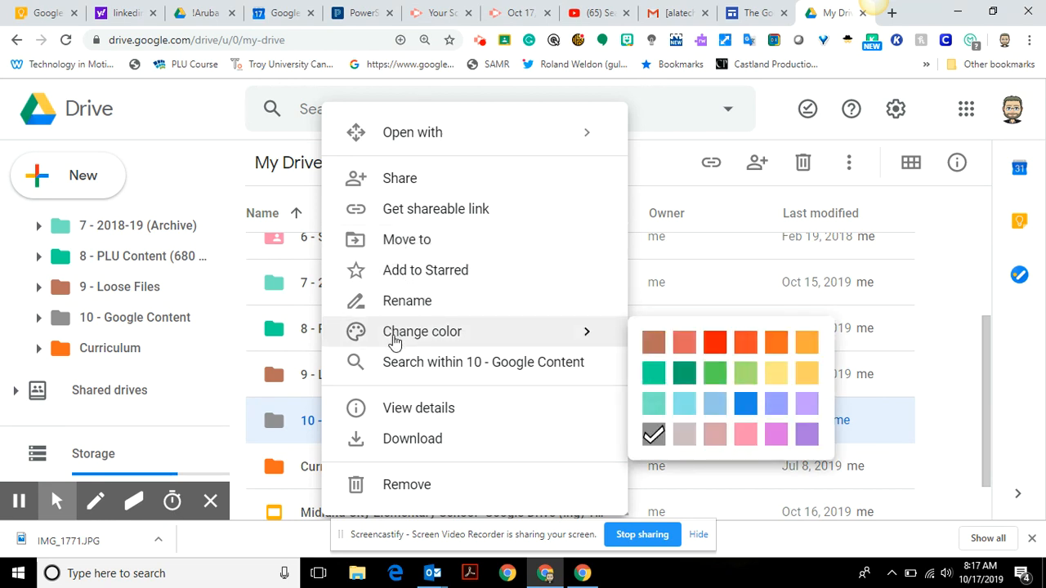
left_click(683, 343)
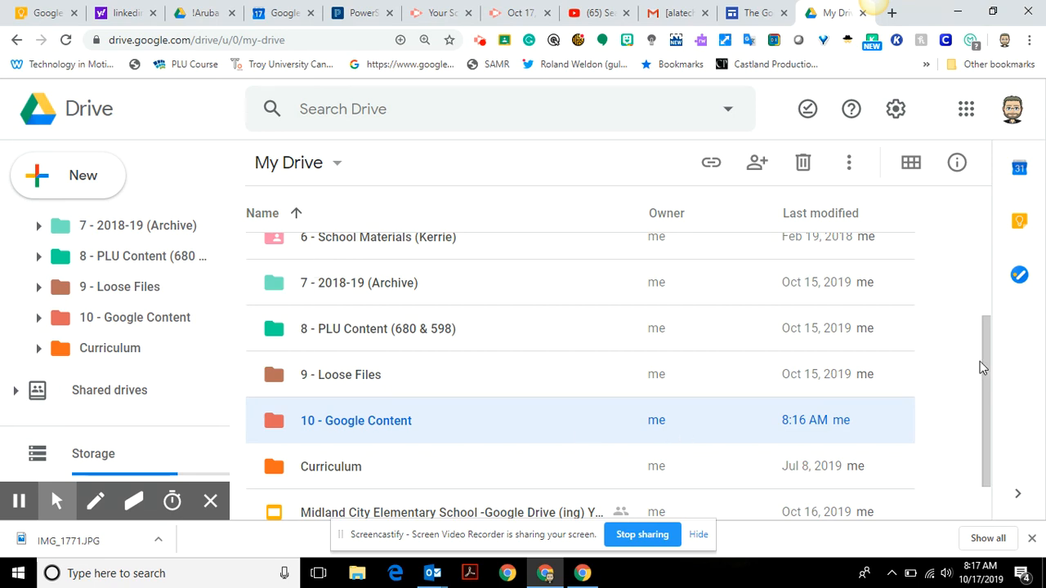
Step: Display My Drive as a grid and look inside the 1 -ATIM DaTa 19-20 folder before returning to My Drive
left_click_drag(982, 357, 984, 229)
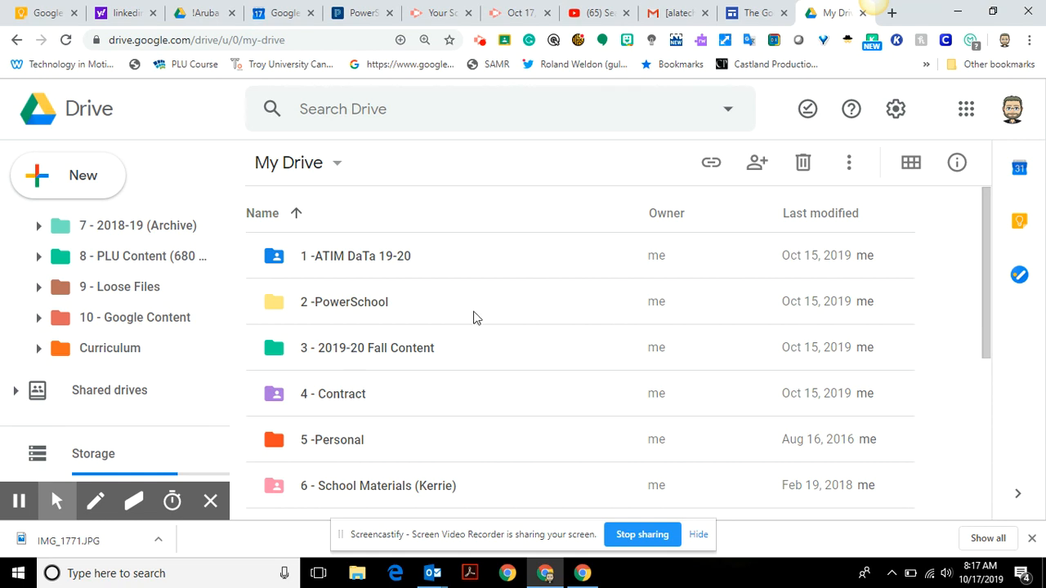
left_click(909, 166)
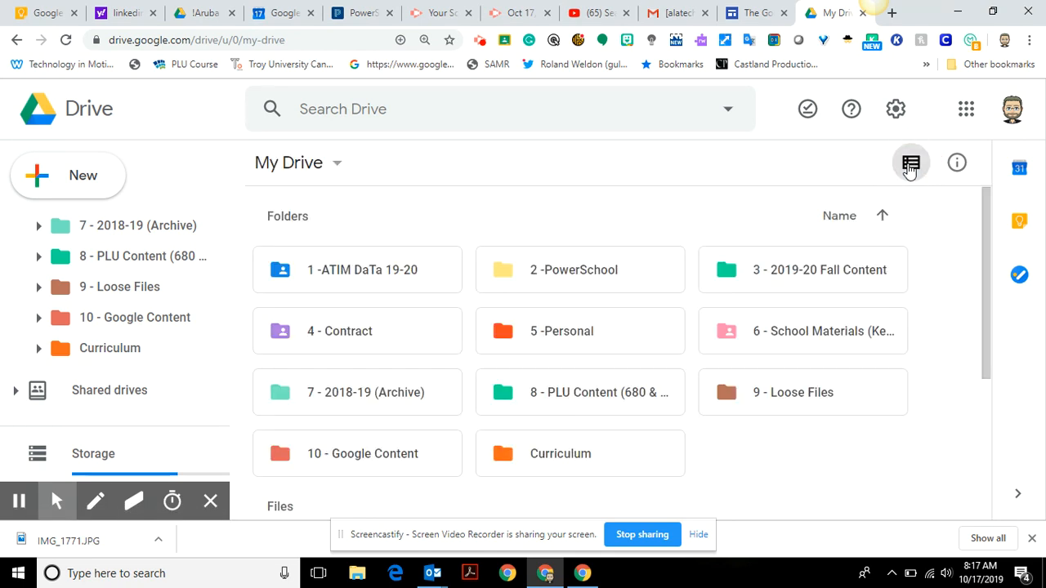
left_click_drag(989, 229, 991, 251)
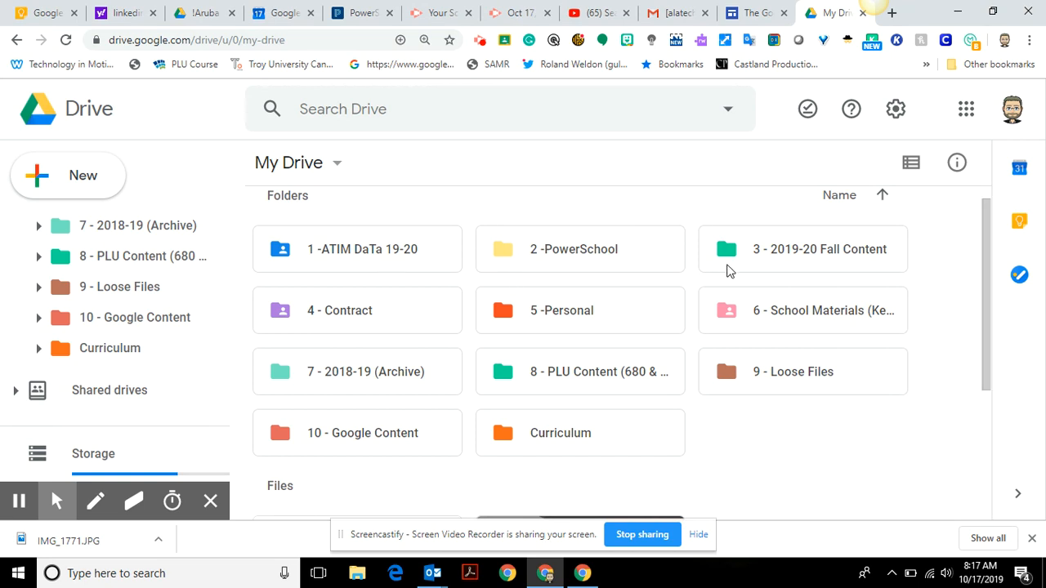
double_click(411, 261)
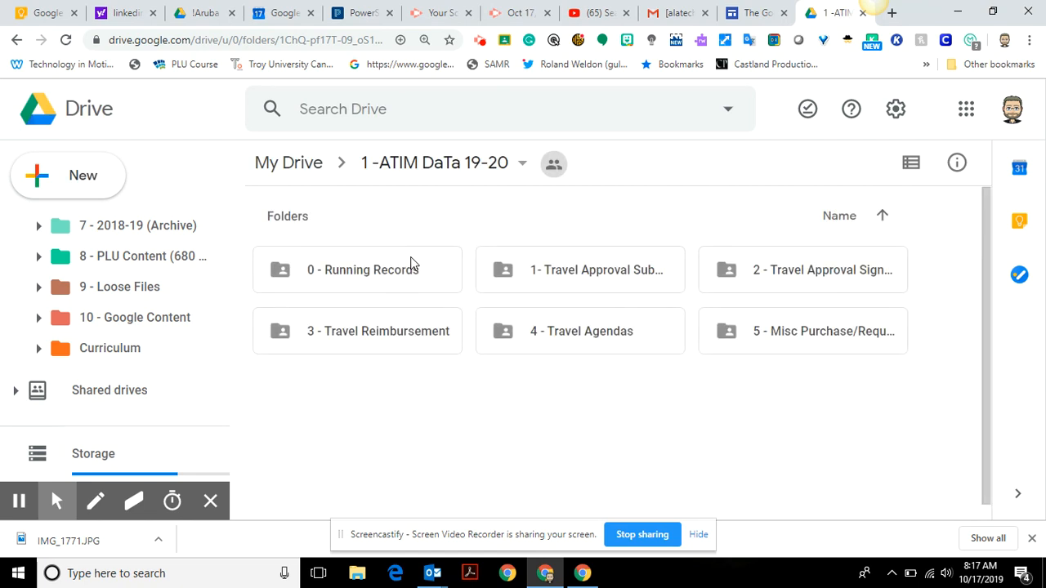
left_click(411, 263)
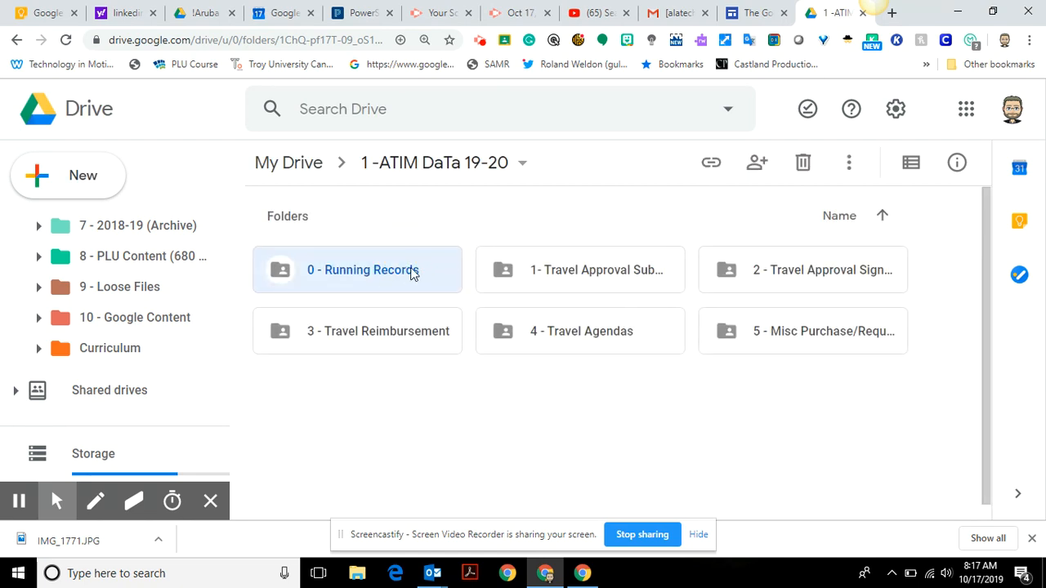
left_click(285, 162)
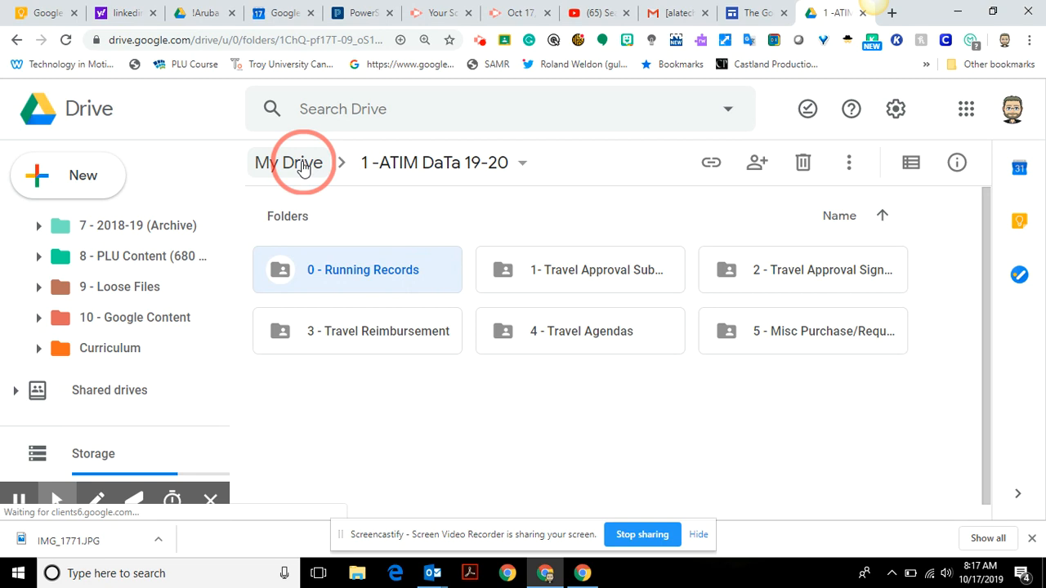
Step: Open the Docs subfolder inside 9 - Loose Files to view its files, and return to 9 - Loose Files
double_click(743, 393)
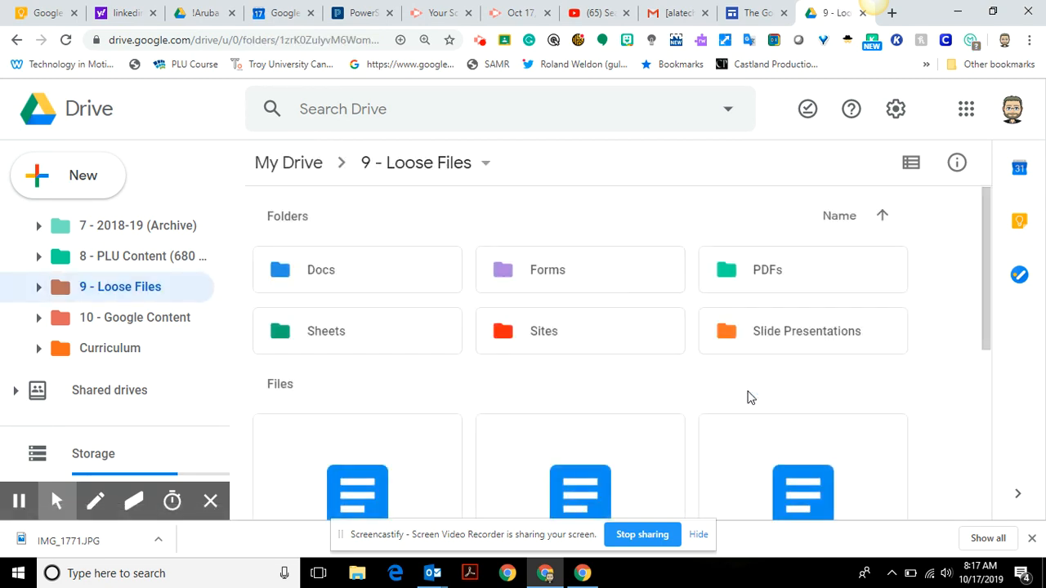
double_click(350, 274)
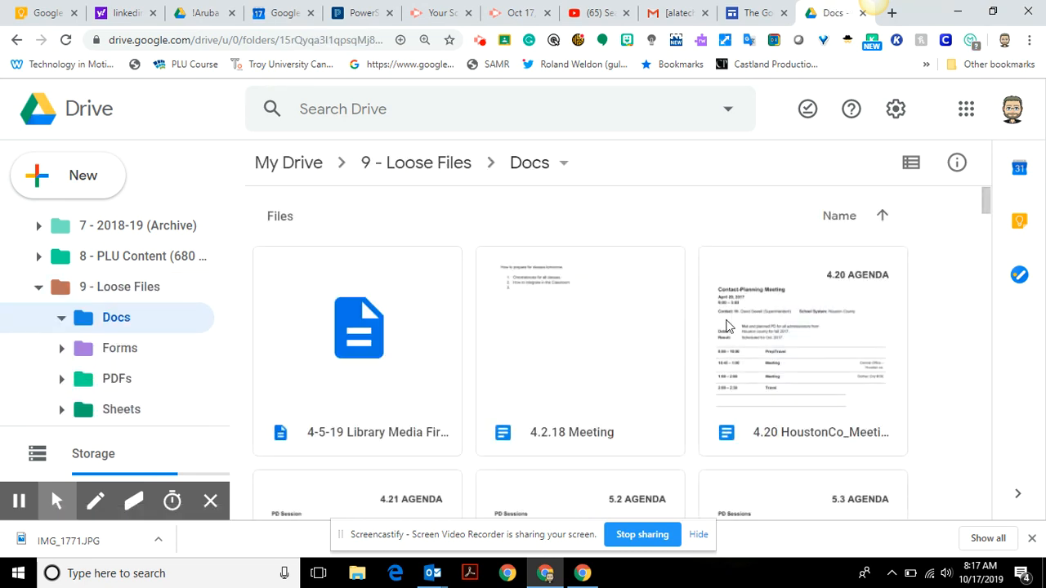
mouse_move(986, 205)
left_mouse_down()
mouse_move(986, 233)
mouse_move(984, 208)
left_mouse_up()
left_click(403, 171)
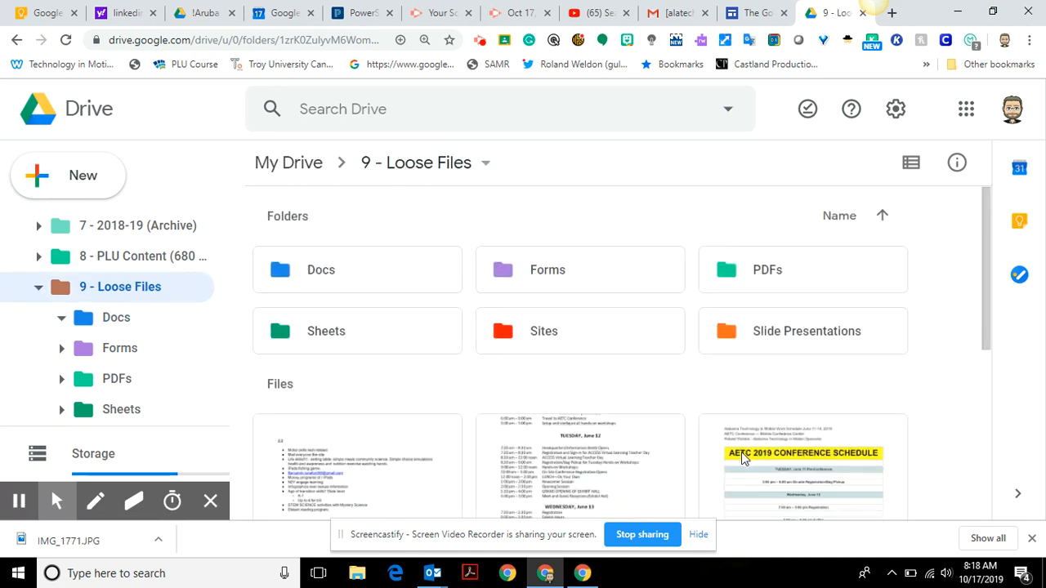
Step: Open the AETC 2019 CONFERENCE SCHEDULE document from 9 - Loose Files, and go back to My Drive shown as a list
double_click(772, 459)
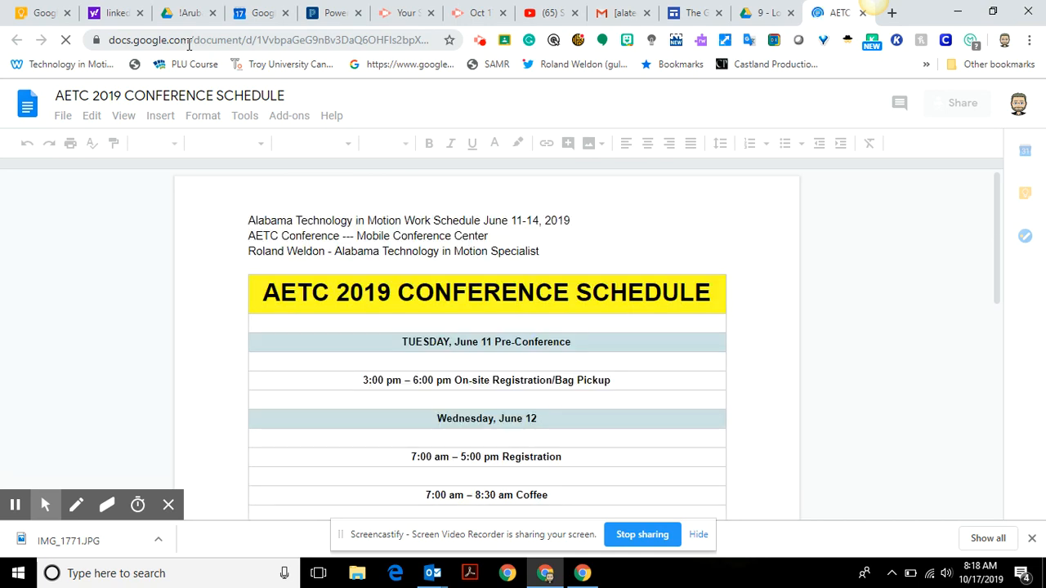
left_click(755, 14)
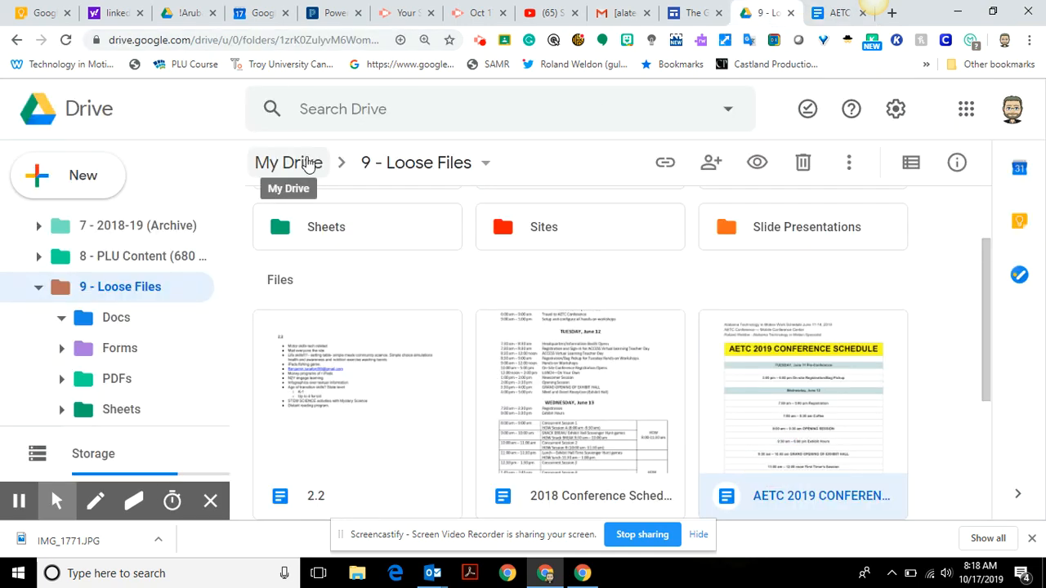
left_click(307, 162)
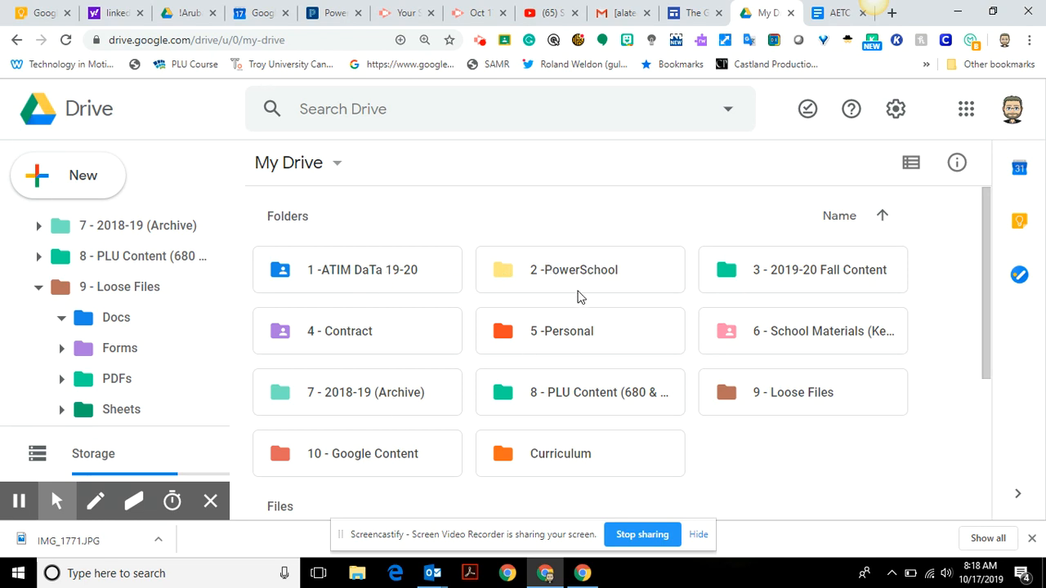
left_click(911, 166)
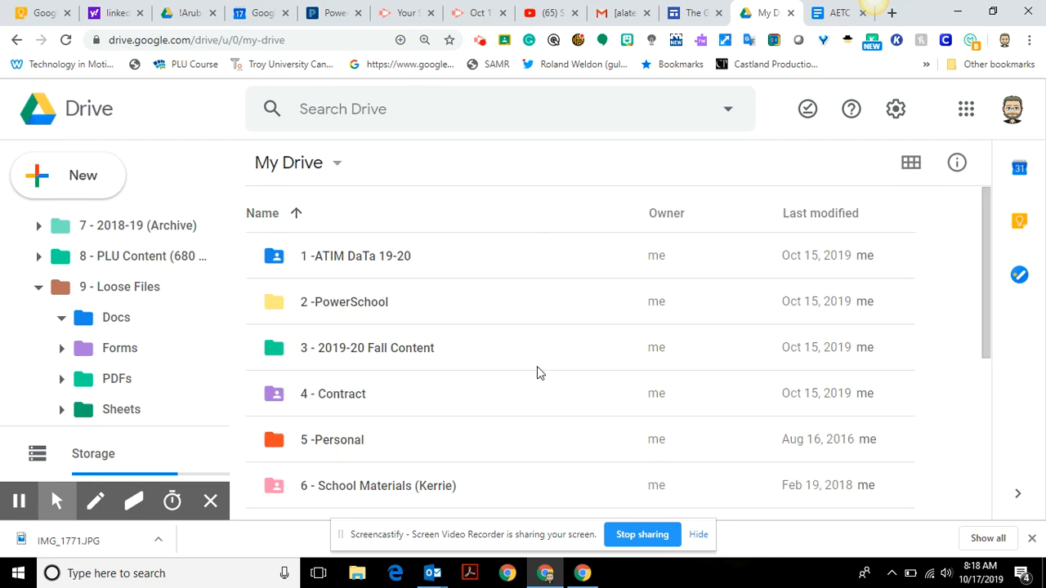